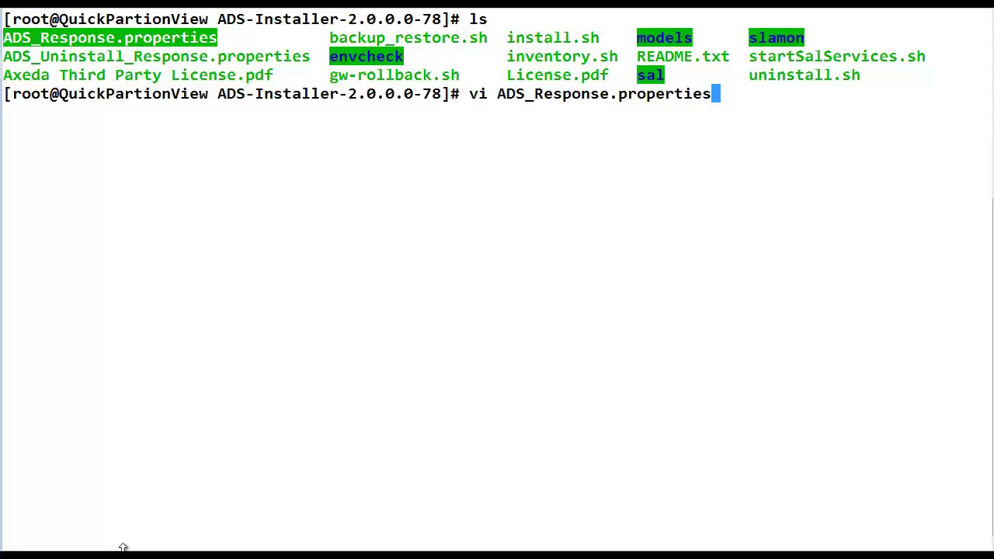
- Open ADS_Response.properties in vi and move down to the upgrade scenarios section
{"action": "key", "text": "Return"}
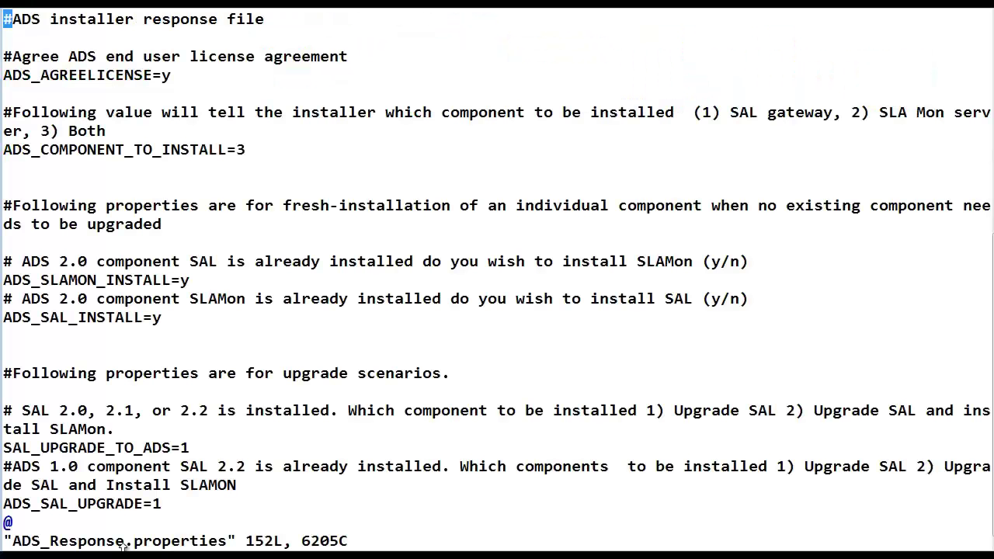
{"action": "key", "text": "Down"}
{"action": "key", "text": "Down"}
{"action": "key", "text": "Down"}
{"action": "key", "text": "Down"}
{"action": "key", "text": "Down"}
{"action": "key", "text": "Down"}
{"action": "key", "text": "Down"}
{"action": "key", "text": "Down"}
{"action": "key", "text": "Down"}
{"action": "key", "text": "Down"}
{"action": "key", "text": "Down"}
{"action": "key", "text": "Down"}
{"action": "key", "text": "Down"}
{"action": "key", "text": "Down"}
{"action": "key", "text": "Down"}
{"action": "key", "text": "Down"}
{"action": "key", "text": "Down"}
{"action": "key", "text": "Down"}
{"action": "key", "text": "Down"}
{"action": "key", "text": "Down"}
{"action": "key", "text": "Down"}
{"action": "key", "text": "Down"}
{"action": "key", "text": "Down"}
{"action": "key", "text": "Down"}
{"action": "key", "text": "Down"}
{"action": "key", "text": "Down"}
{"action": "key", "text": "Down"}
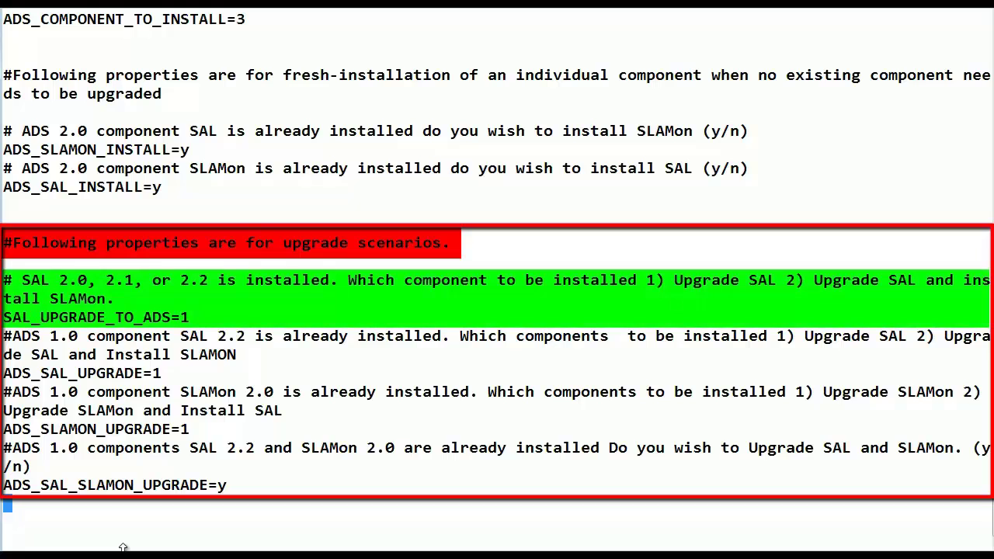
- Replace the 1 in SAL_UPGRADE_TO_ADS=1 with 2, then move down toward the hardware-check settings
{"action": "key", "text": "Down"}
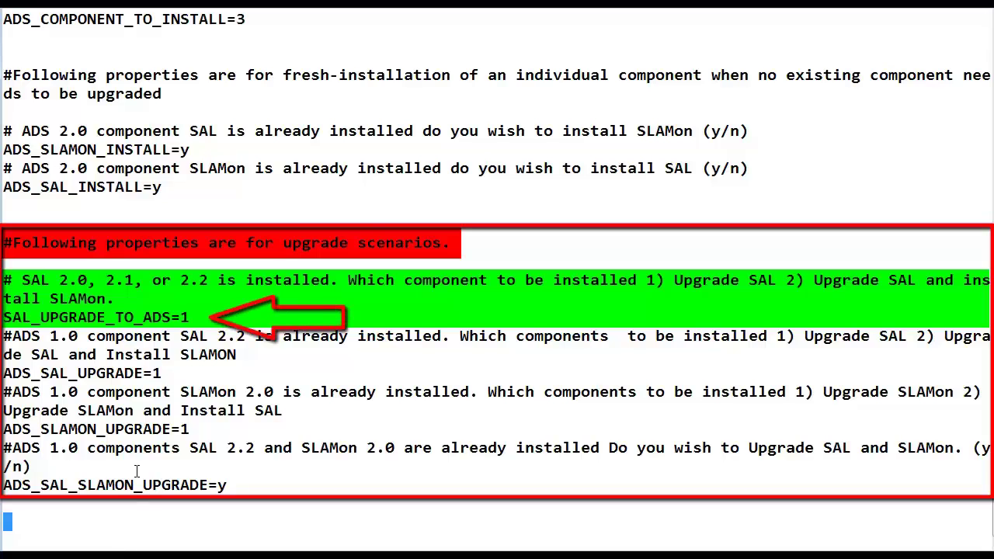
{"action": "left_click", "coordinate": [6, 317]}
{"action": "key", "text": "Right"}
{"action": "key", "text": "Right"}
{"action": "key", "text": "Right"}
{"action": "key", "text": "Right"}
{"action": "key", "text": "Right"}
{"action": "key", "text": "Right"}
{"action": "key", "text": "Right"}
{"action": "key", "text": "Right"}
{"action": "key", "text": "Right"}
{"action": "key", "text": "Right"}
{"action": "key", "text": "Right"}
{"action": "key", "text": "Right"}
{"action": "key", "text": "Right"}
{"action": "key", "text": "Right"}
{"action": "key", "text": "Right"}
{"action": "key", "text": "Right"}
{"action": "key", "text": "Right"}
{"action": "key", "text": "Right"}
{"action": "key", "text": "Right"}
{"action": "type", "text": "2"}
{"action": "key", "text": "Down"}
{"action": "key", "text": "Down"}
{"action": "key", "text": "Down"}
{"action": "key", "text": "Down"}
{"action": "key", "text": "Down"}
{"action": "key", "text": "Down"}
{"action": "key", "text": "Down"}
{"action": "key", "text": "Down"}
{"action": "key", "text": "Down"}
{"action": "key", "text": "Down"}
{"action": "key", "text": "Down"}
{"action": "key", "text": "Down"}
{"action": "key", "text": "Down"}
{"action": "key", "text": "Down"}
{"action": "key", "text": "Down"}
{"action": "key", "text": "Down"}
{"action": "key", "text": "Down"}
{"action": "key", "text": "Down"}
{"action": "key", "text": "Down"}
{"action": "key", "text": "Down"}
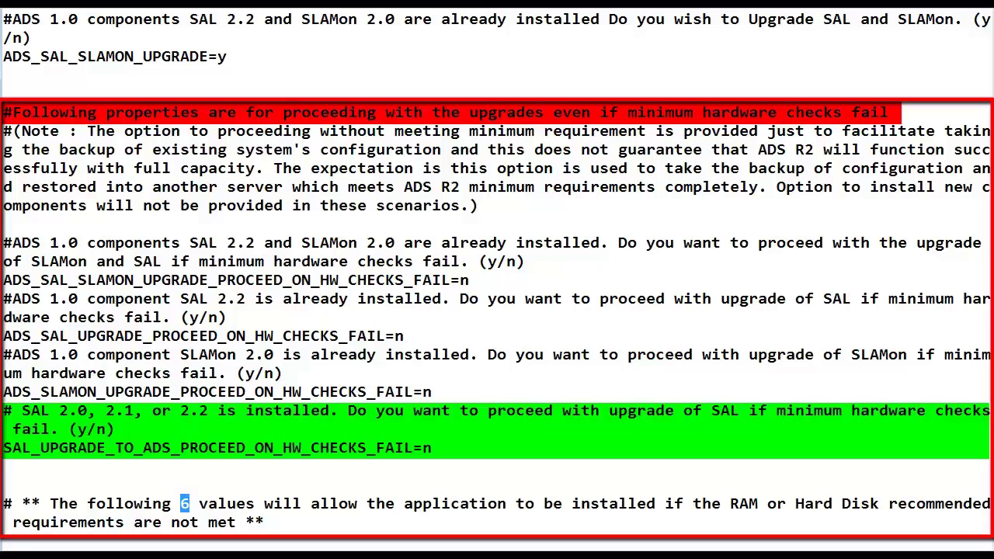
- In the RAM/hard-disk override section, change ADS_PROCEED_ON_HD_CHECK_FAIL from n to y
{"action": "key", "text": "Page_Down"}
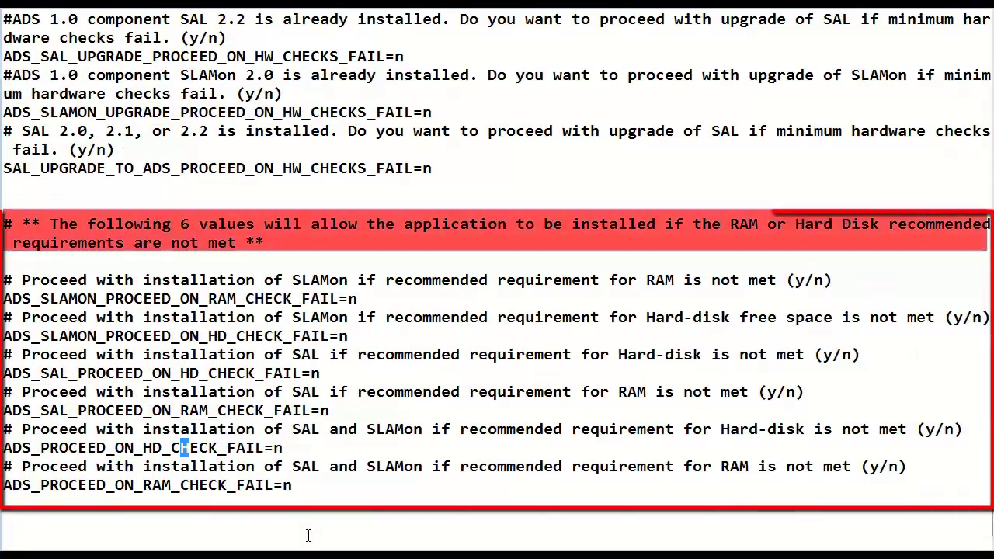
{"action": "key", "text": "Right"}
{"action": "key", "text": "Right"}
{"action": "key", "text": "Right"}
{"action": "key", "text": "Right"}
{"action": "key", "text": "Right"}
{"action": "key", "text": "Right"}
{"action": "key", "text": "Right"}
{"action": "key", "text": "Right"}
{"action": "key", "text": "Right"}
{"action": "key", "text": "Right"}
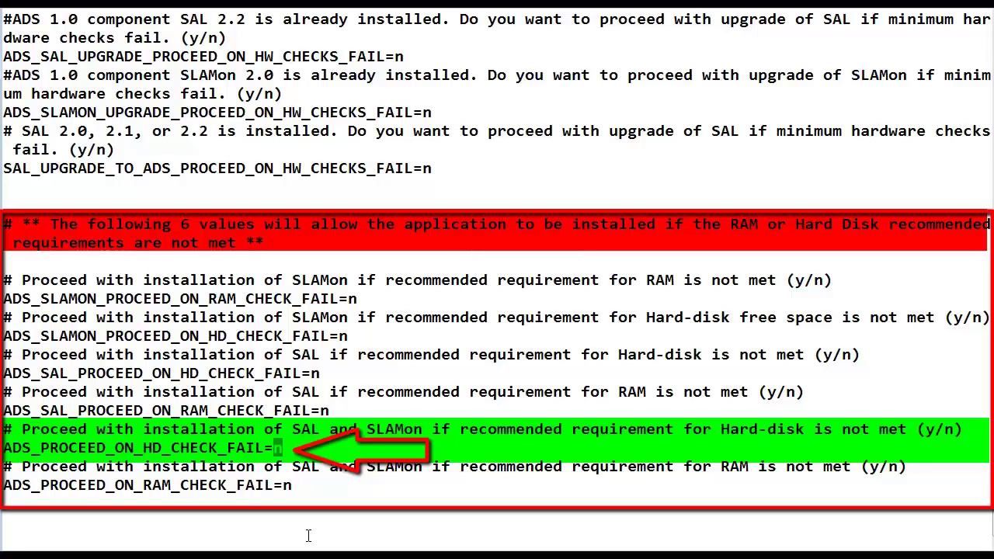
{"action": "type", "text": "y"}
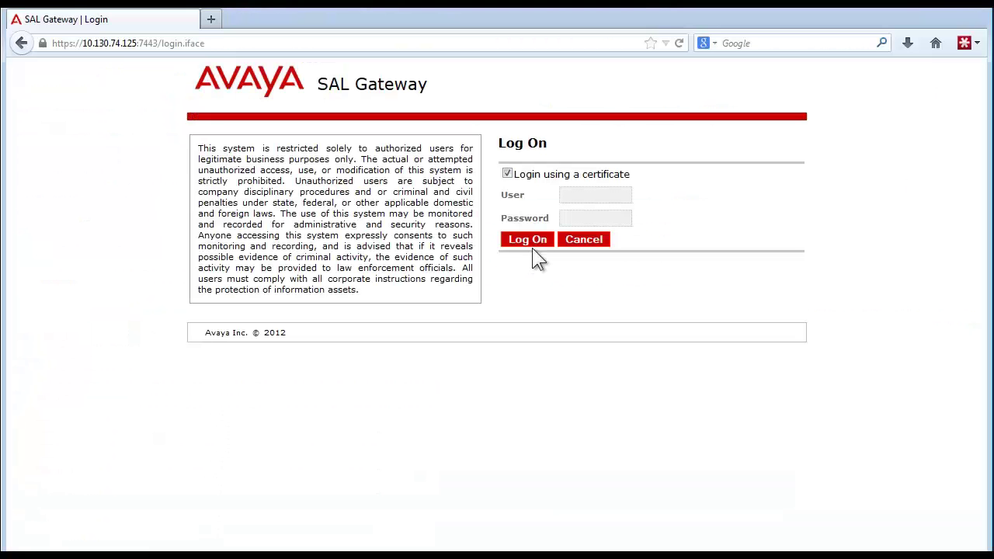
- Log on to the SAL Gateway page with 'Login using a certificate' checked
{"action": "left_click", "coordinate": [537, 242]}
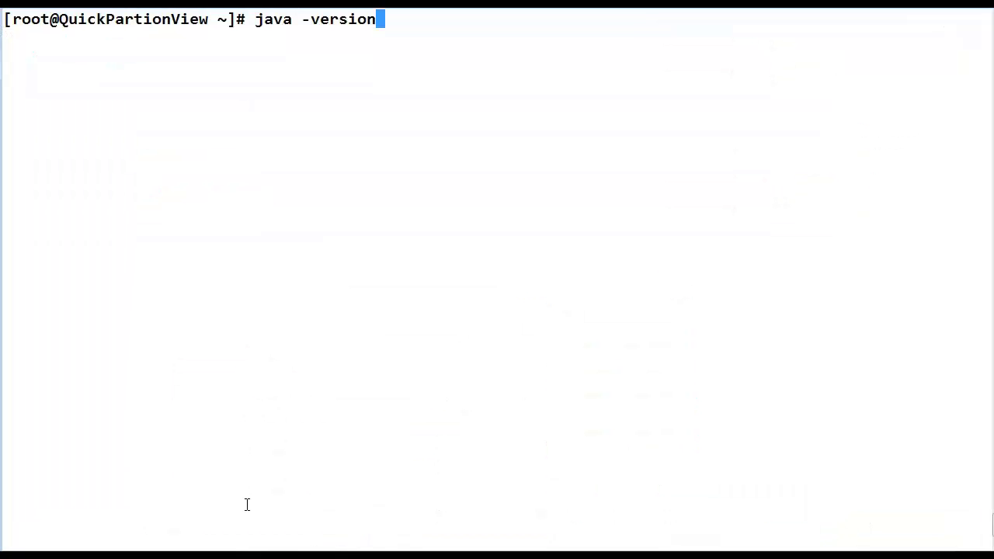
- Run java -version to confirm Java 1.7.0_45, and start typing the cd command
{"action": "key", "text": "Return"}
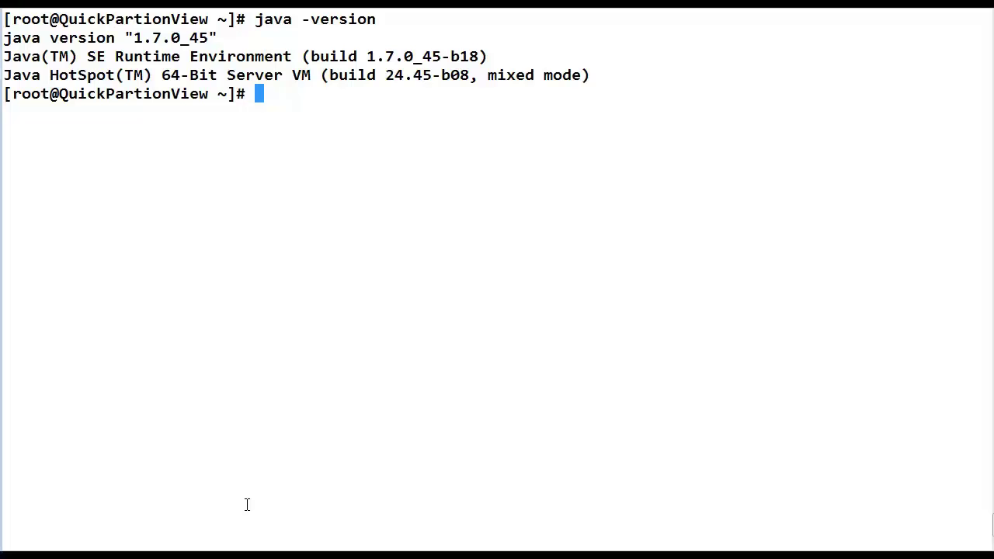
{"action": "type", "text": "ch"}
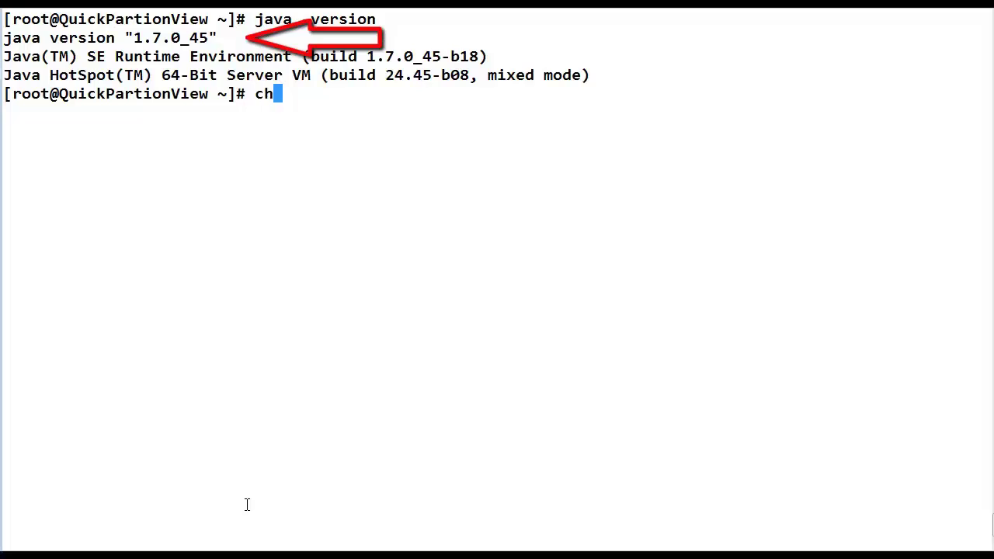
{"action": "key", "text": "BackSpace"}
{"action": "type", "text": "ded"}
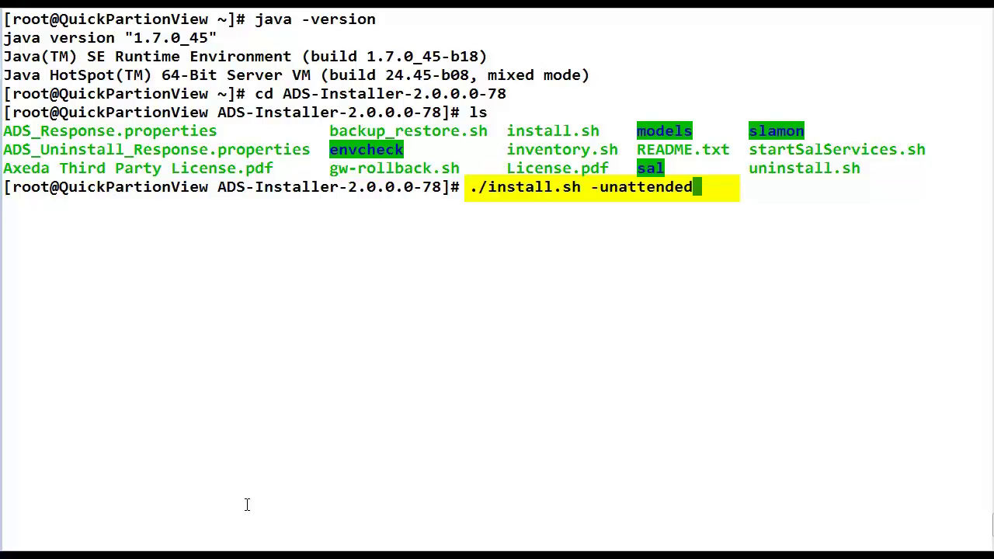
- Run ./install.sh -unattended inside the ADS-Installer-2.0.0.0-78 folder
{"action": "key", "text": "Return"}
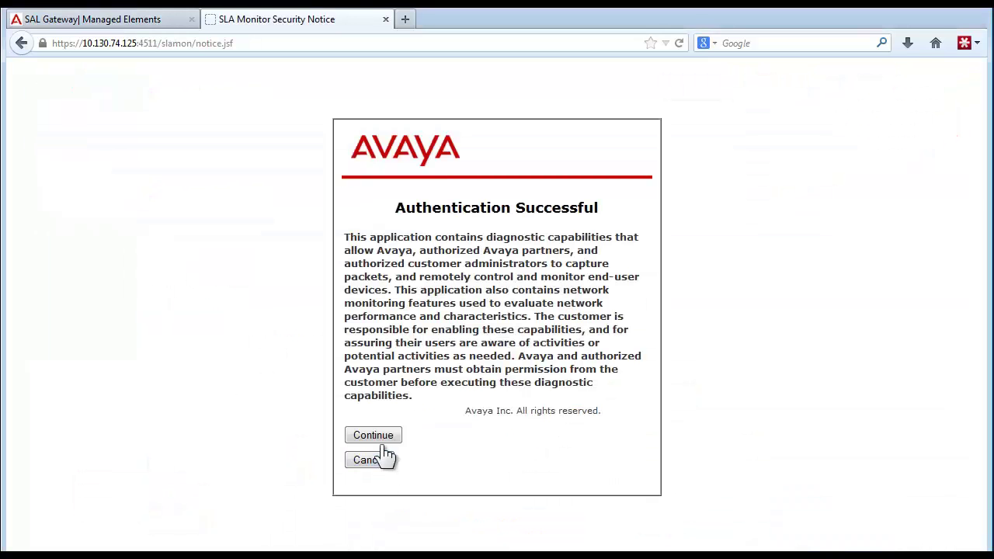
- Continue past the Authentication Successful notice to reach SLA Monitor 2.3 build 3190
{"action": "left_click", "coordinate": [379, 440]}
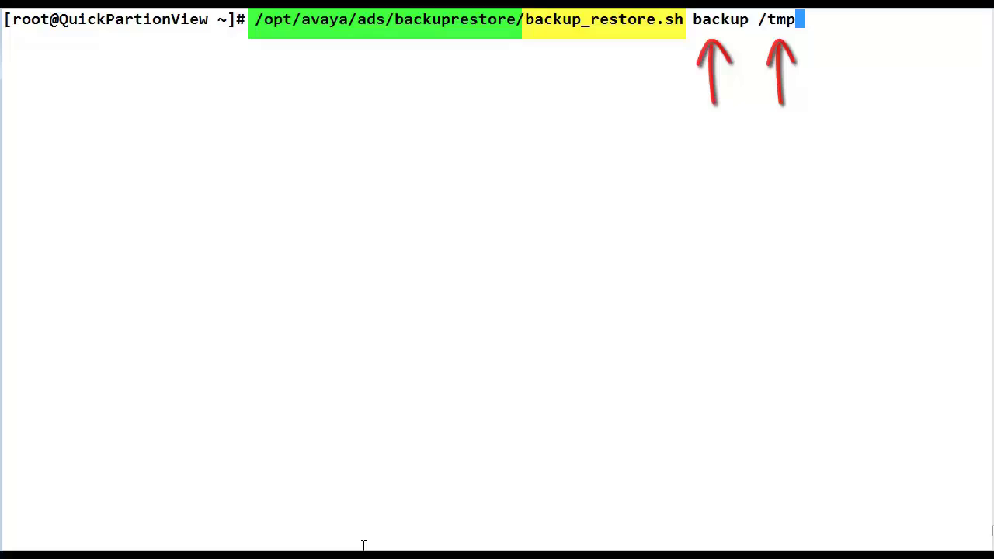
- Run the ADS backup to /tmp, clear the screen, and list /tmp showing ADS_2.0_backup.tar
{"action": "key", "text": "Return"}
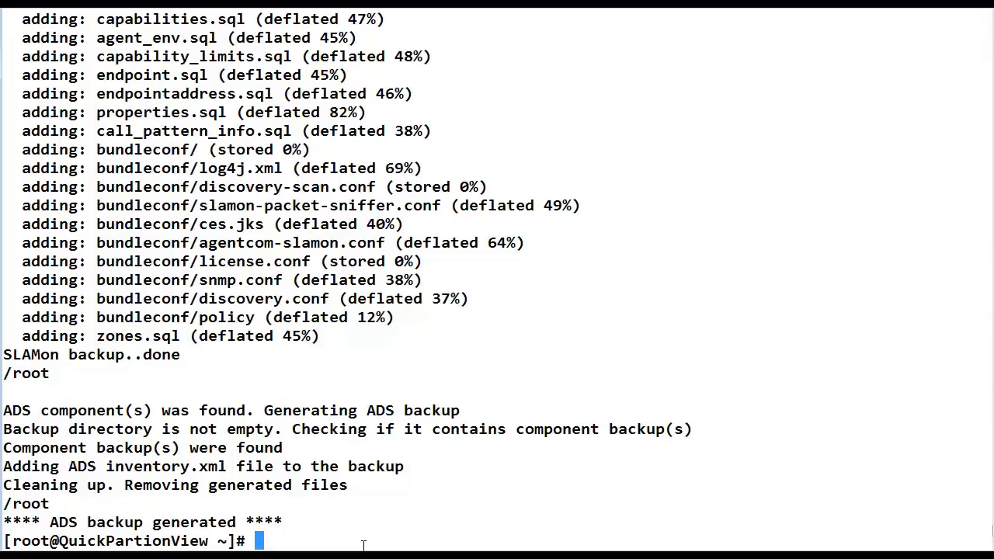
{"action": "type", "text": "clear"}
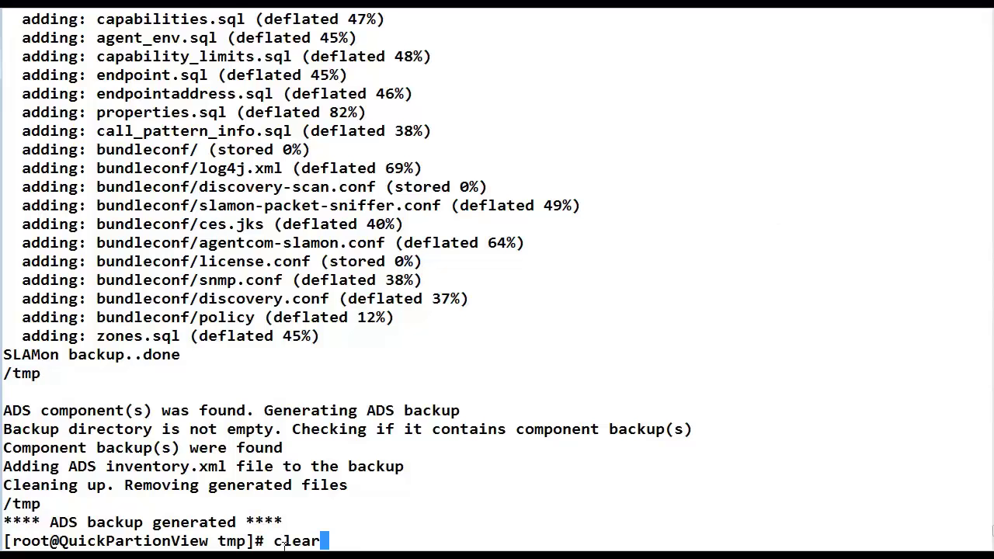
{"action": "key", "text": "Return"}
{"action": "type", "text": "ls"}
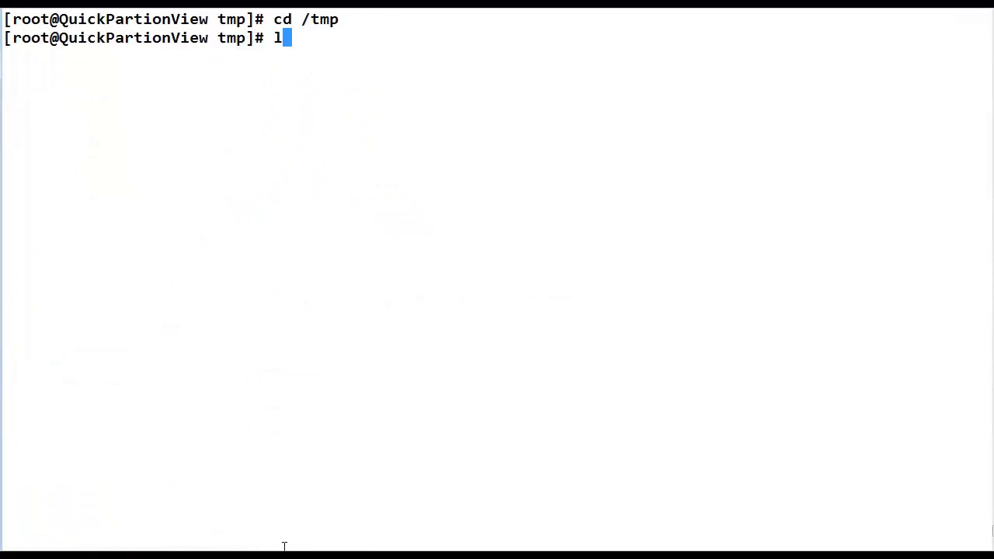
{"action": "key", "text": "Return"}
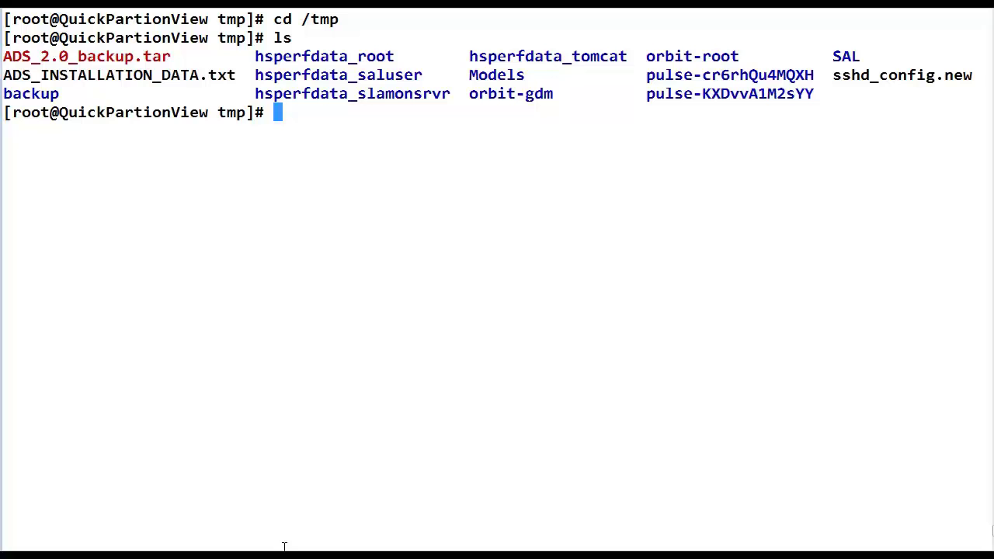